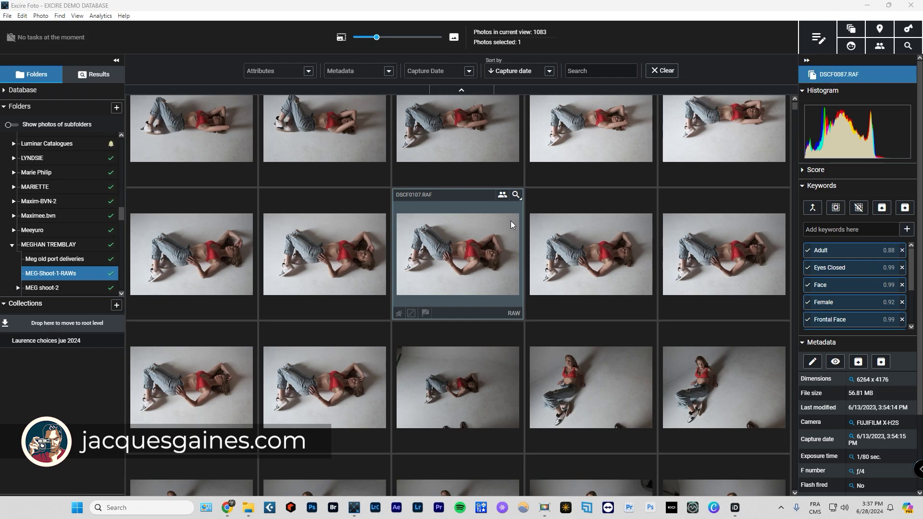
- View DSCF0114 large, zoom to 198% to inspect the jeans, then zoom back to 53%
double_click(199, 143)
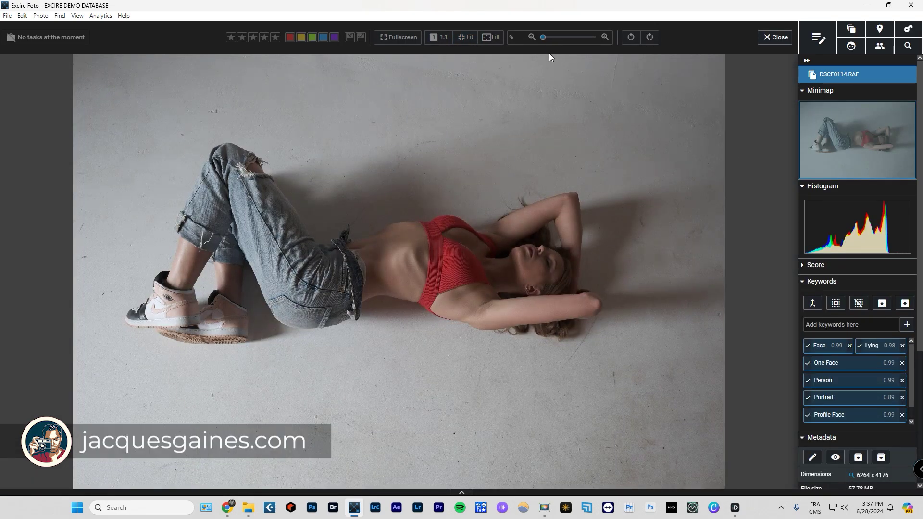
drag(543, 37, 563, 37)
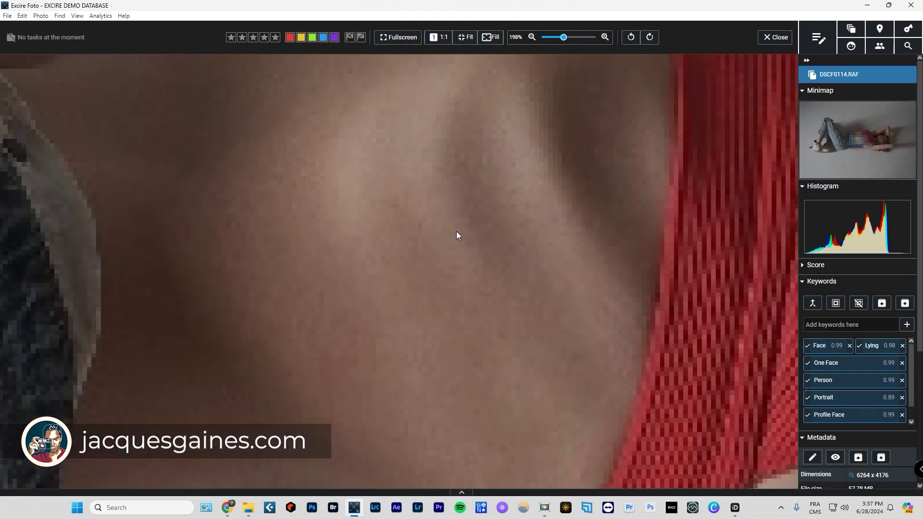
drag(217, 235, 664, 247)
drag(257, 266, 510, 261)
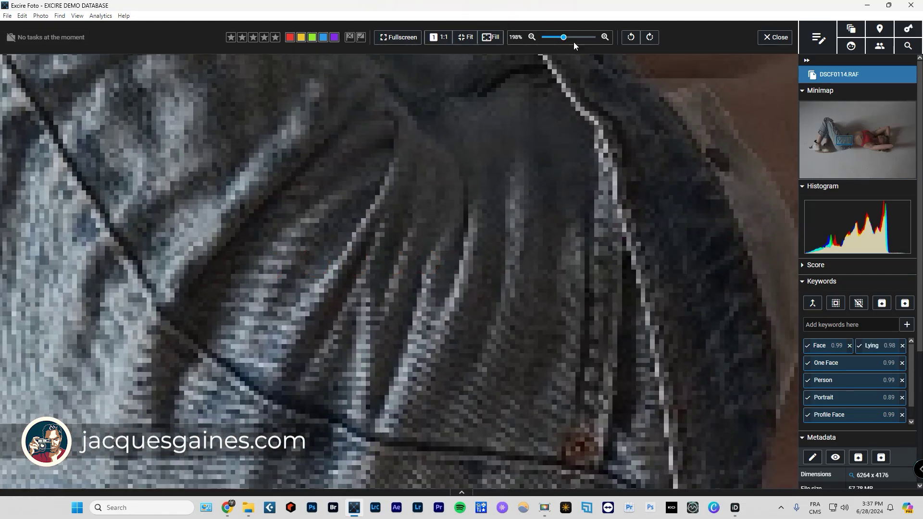
drag(565, 36, 546, 42)
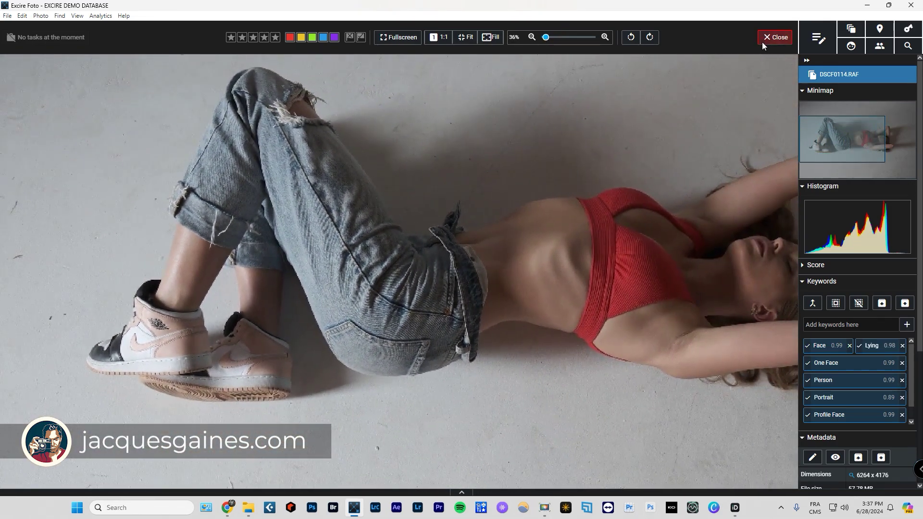
click(765, 40)
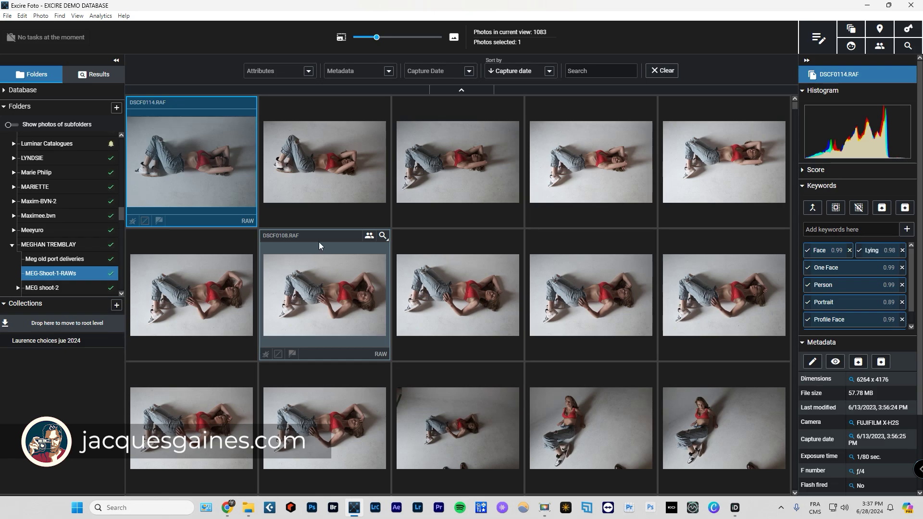
- Reopen DSCF0114 in the viewer and step forward to DSCF0112 before returning to the grid
key(Right)
key(Right)
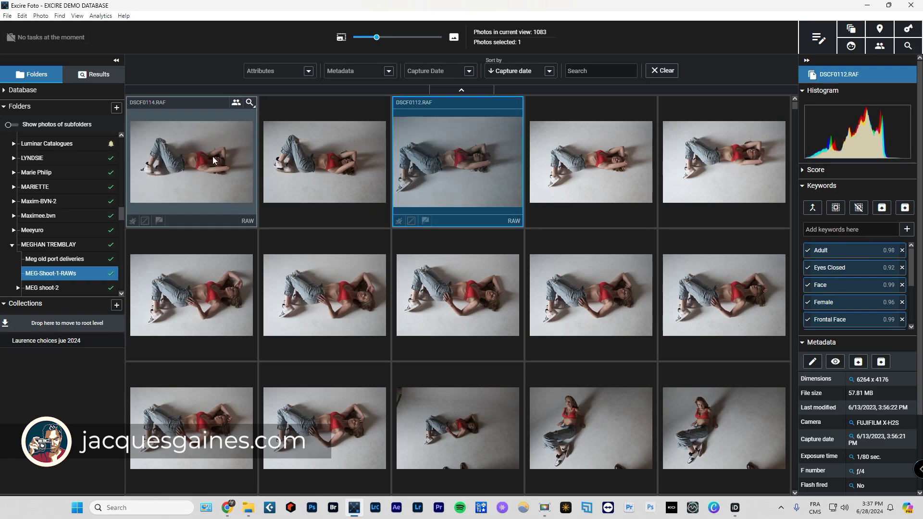
double_click(212, 156)
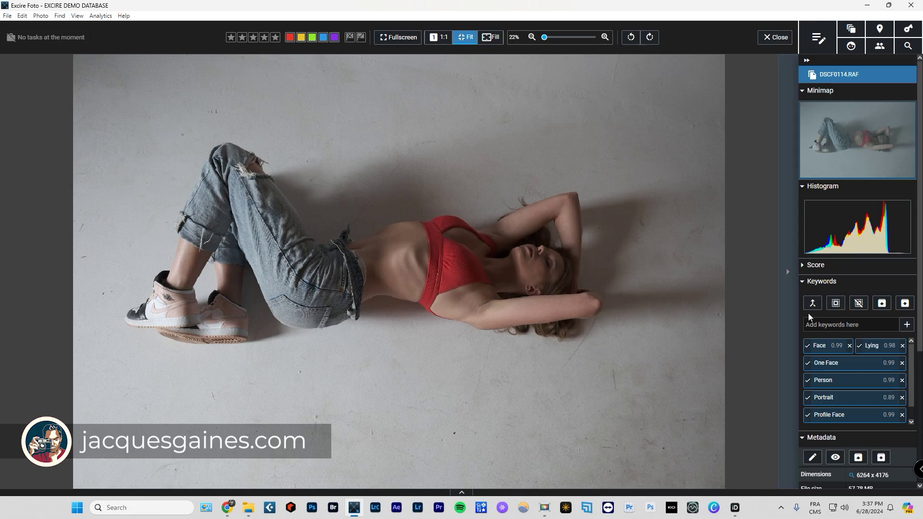
click(788, 276)
click(789, 276)
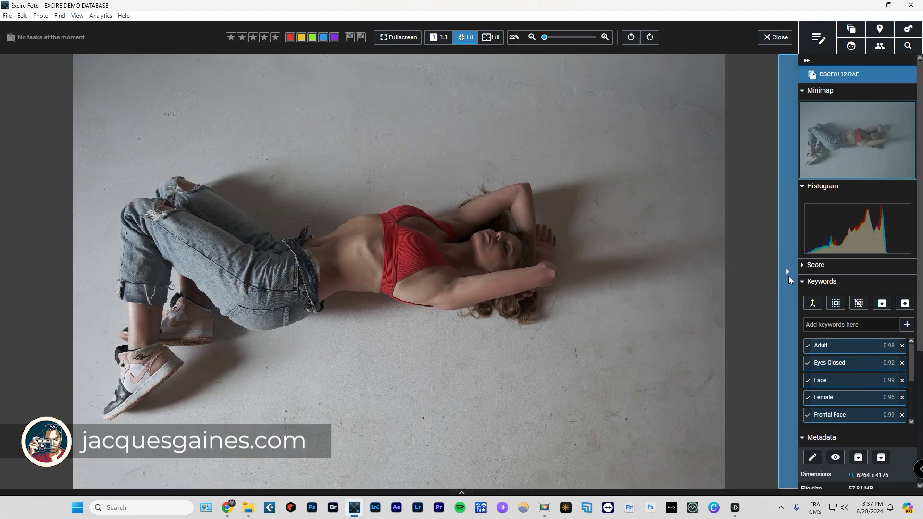
click(766, 34)
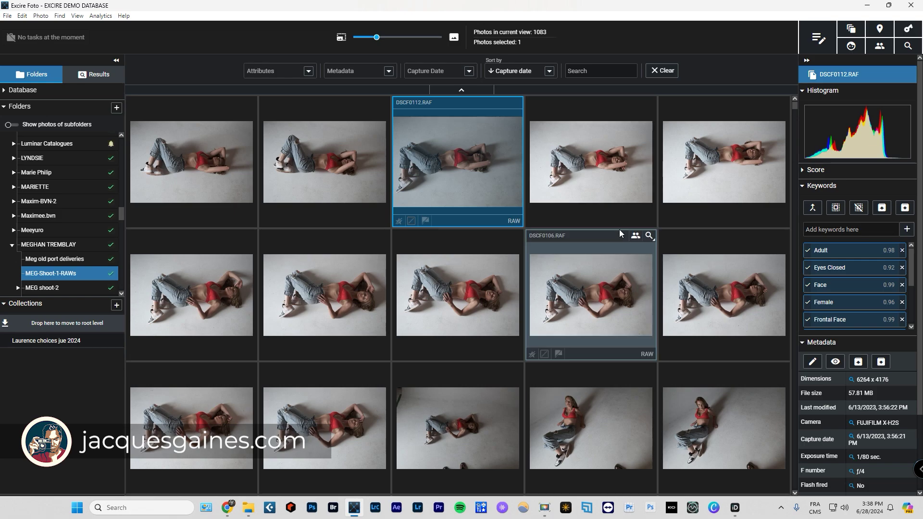
- Collapse and re-expand the folder tree, then bring up the MEG-Shoot-1-RAWs folder's context menu
key(Left)
key(Left)
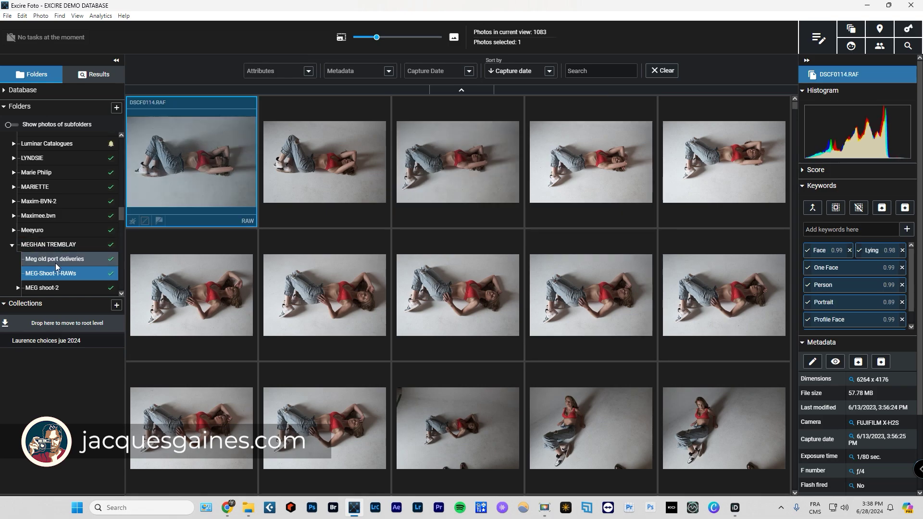
click(16, 107)
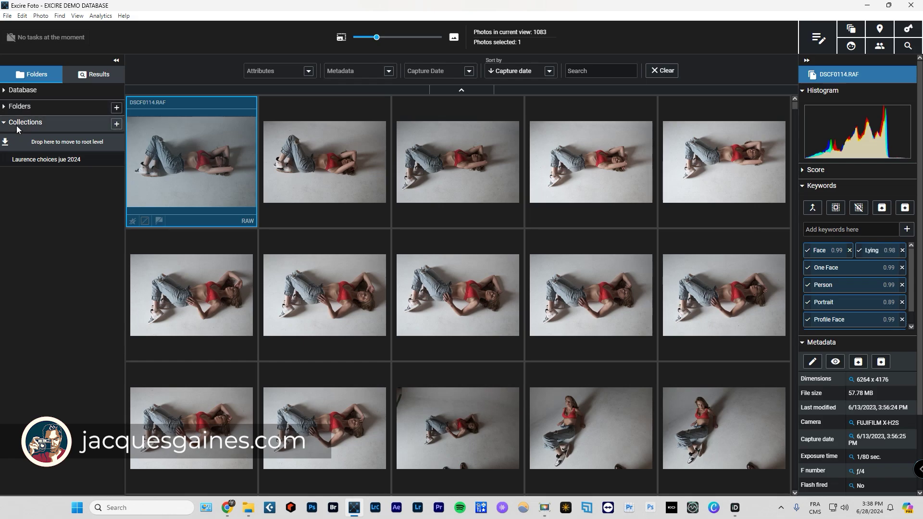
click(19, 107)
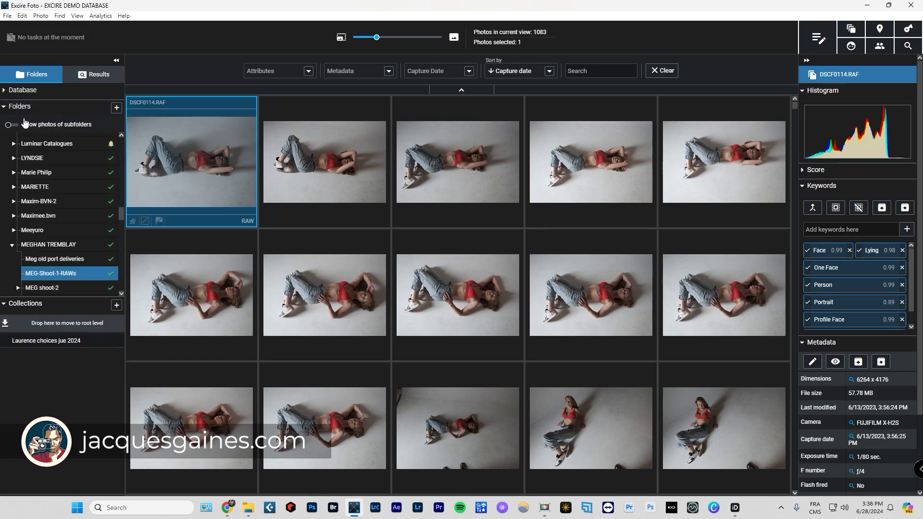
mouse_move(62, 273)
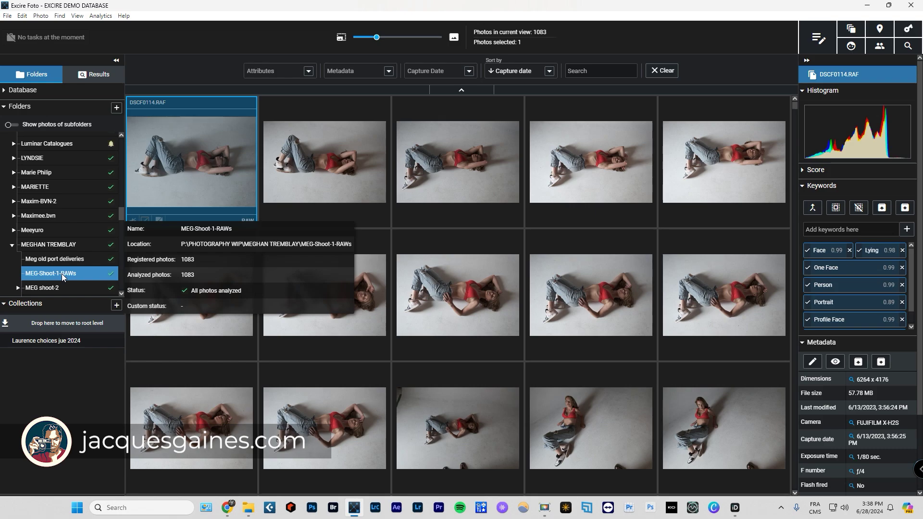
right_click(62, 273)
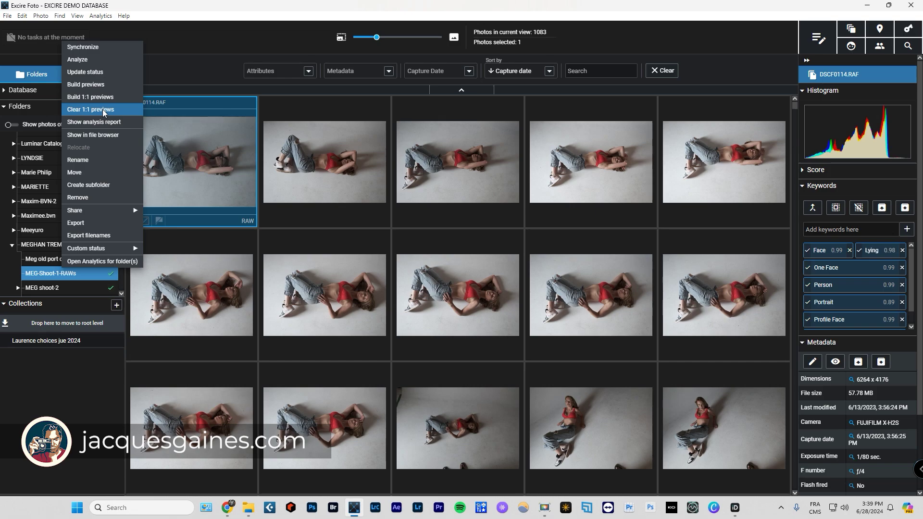
- Build 1:1 previews for the MEG-Shoot-1-RAWs folder and select the DSCF0114 thumbnail
click(98, 98)
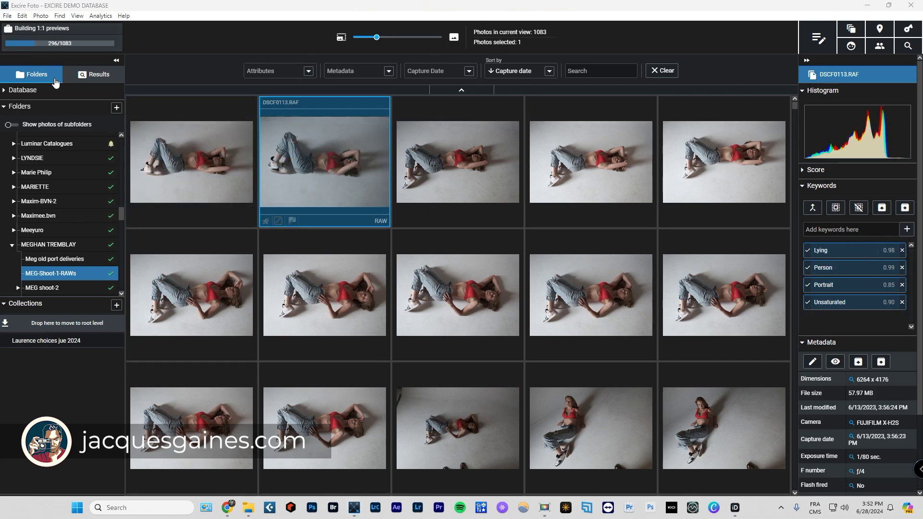
click(188, 159)
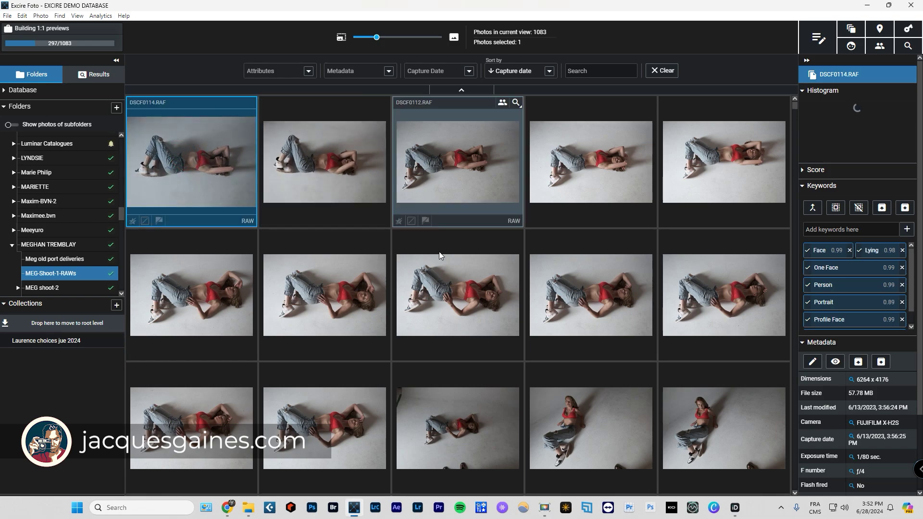
- View DSCF0114 and then DSCF0112 in the single-photo viewer and return to the grid
double_click(209, 164)
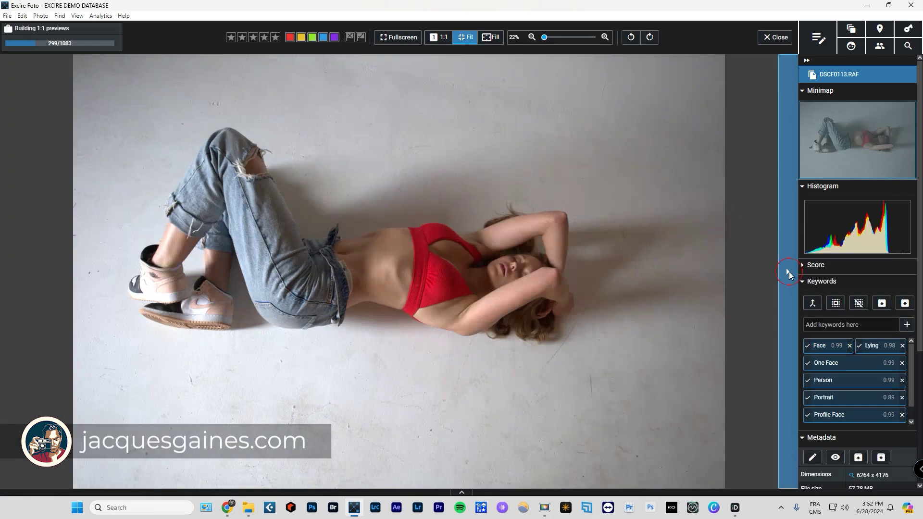
click(789, 273)
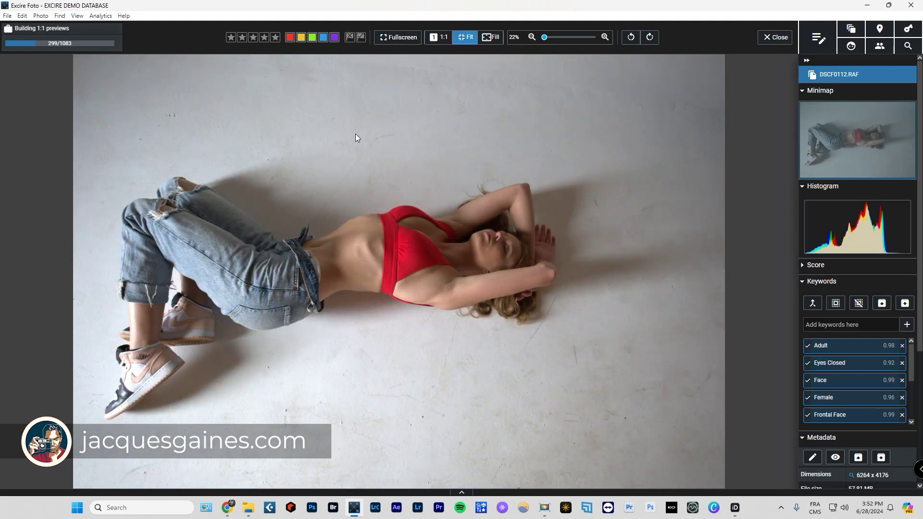
click(775, 37)
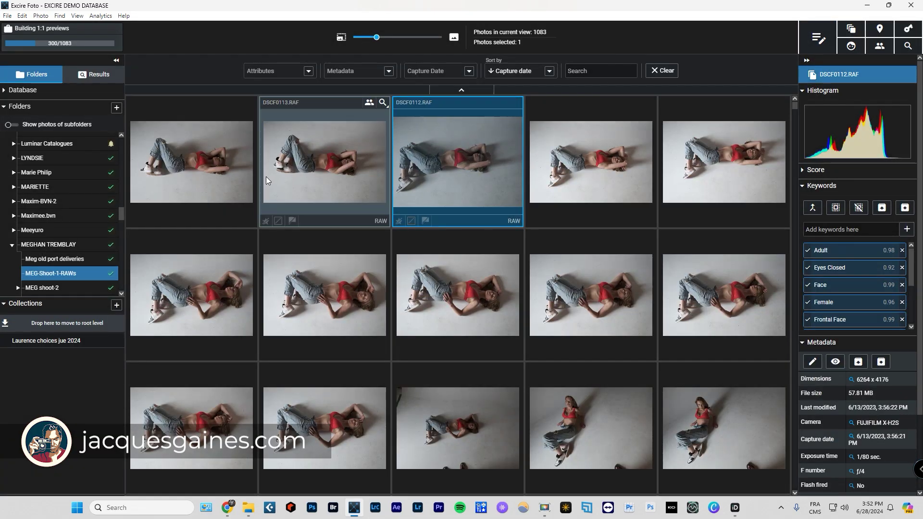
- Scroll the grid down to the lying poses and show the rating and colour label filters
scroll(399, 322, down, 5)
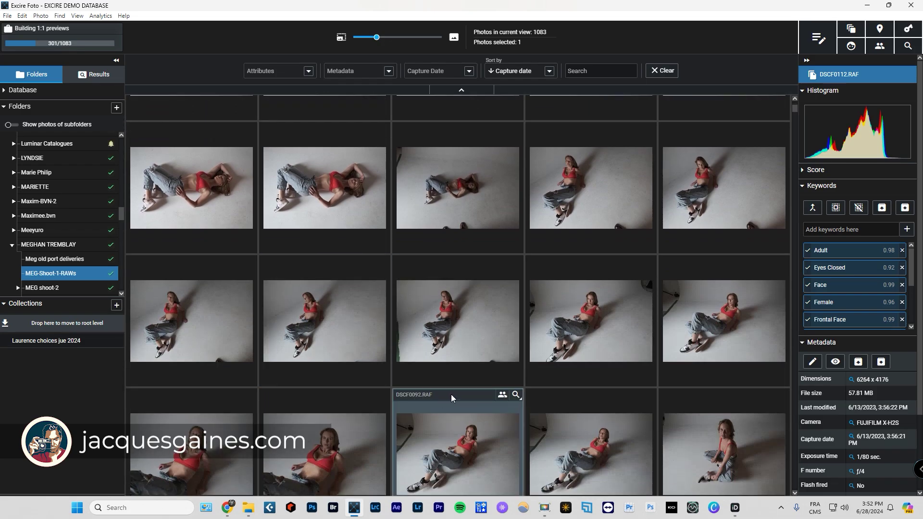
scroll(501, 380, down, 6)
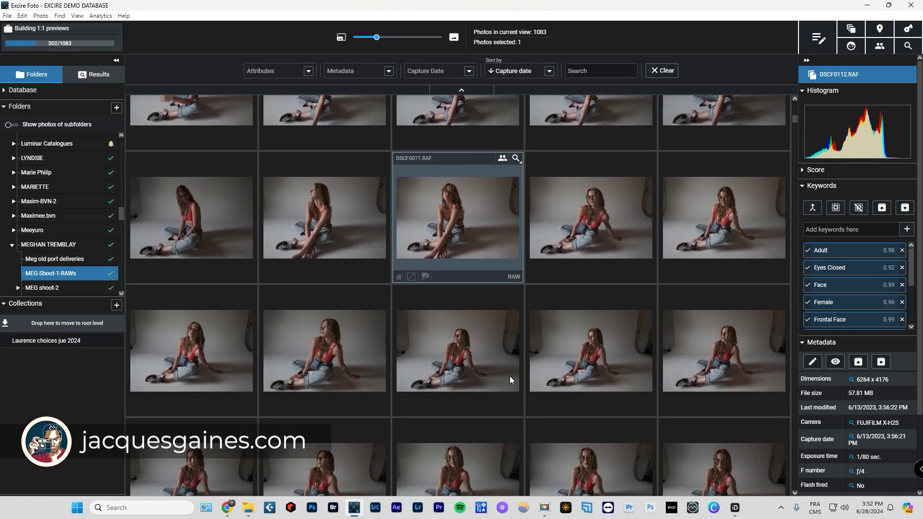
scroll(484, 370, up, 3)
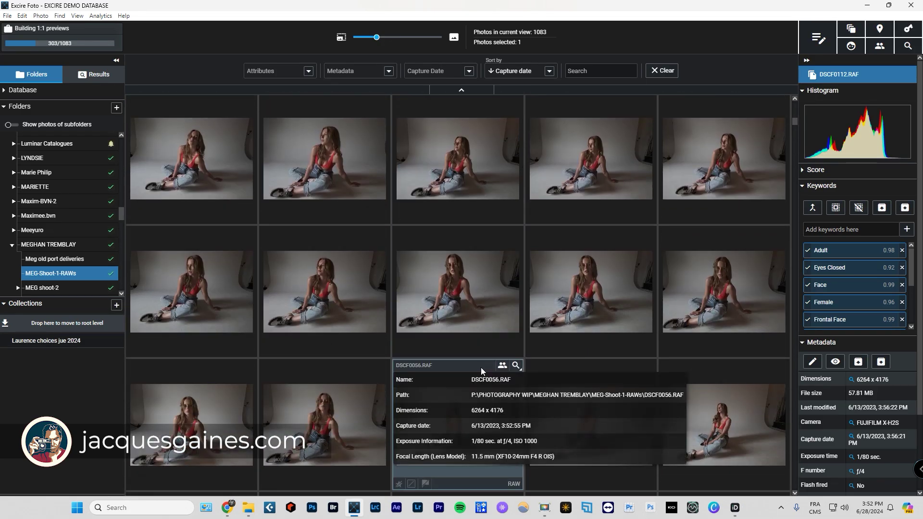
scroll(481, 367, down, 8)
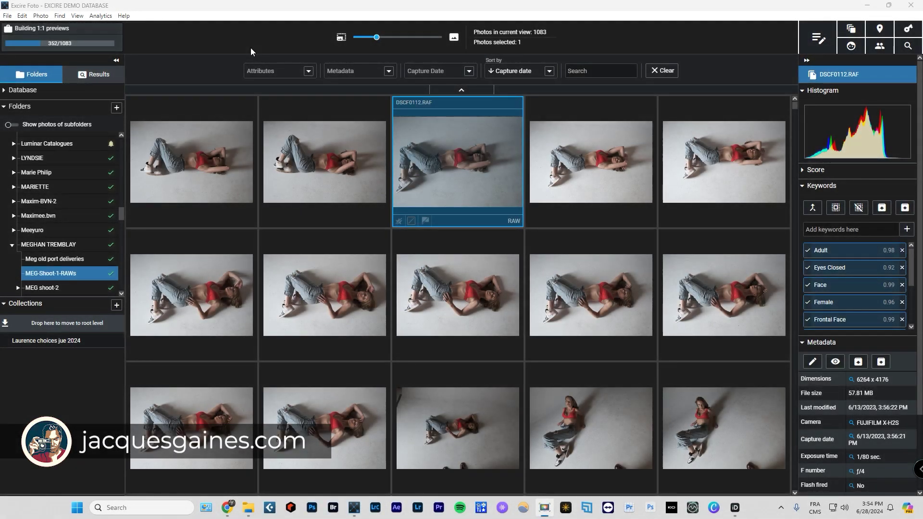
click(308, 72)
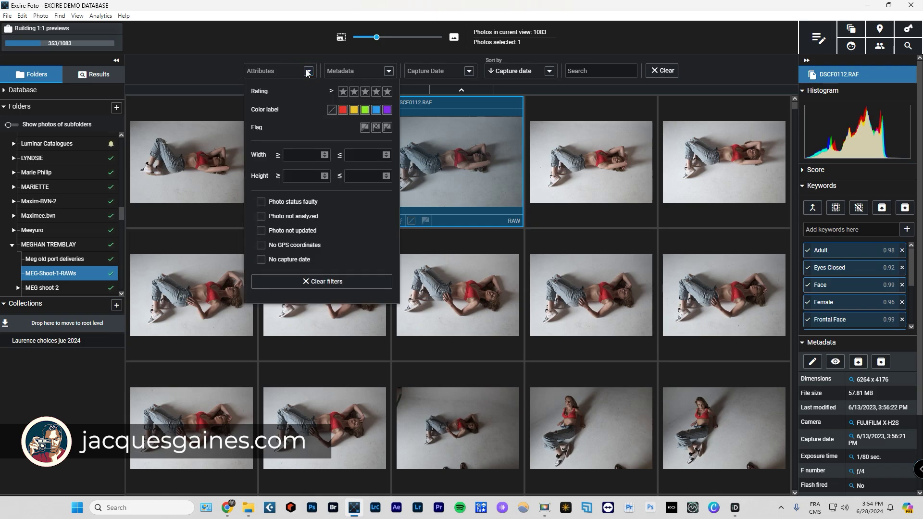
- Close, reopen and close again the Attributes filter options over the filename-sorted grid
click(308, 72)
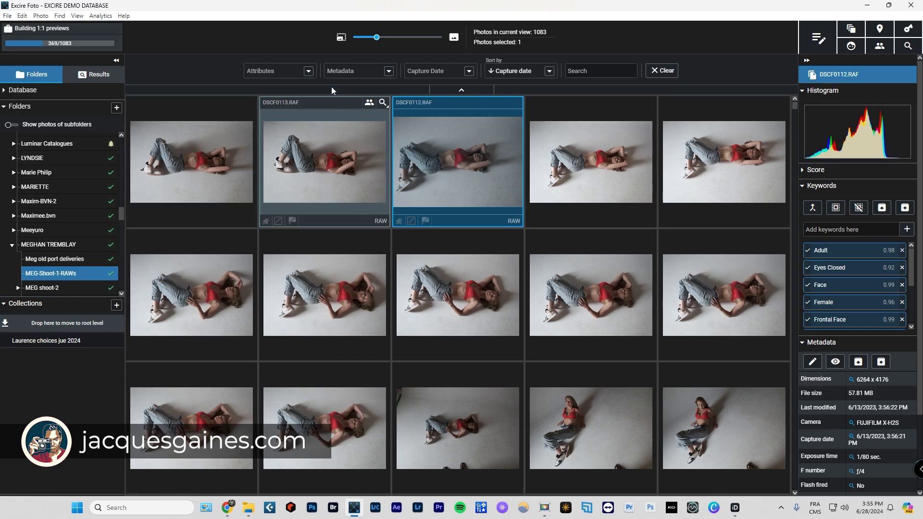
click(308, 73)
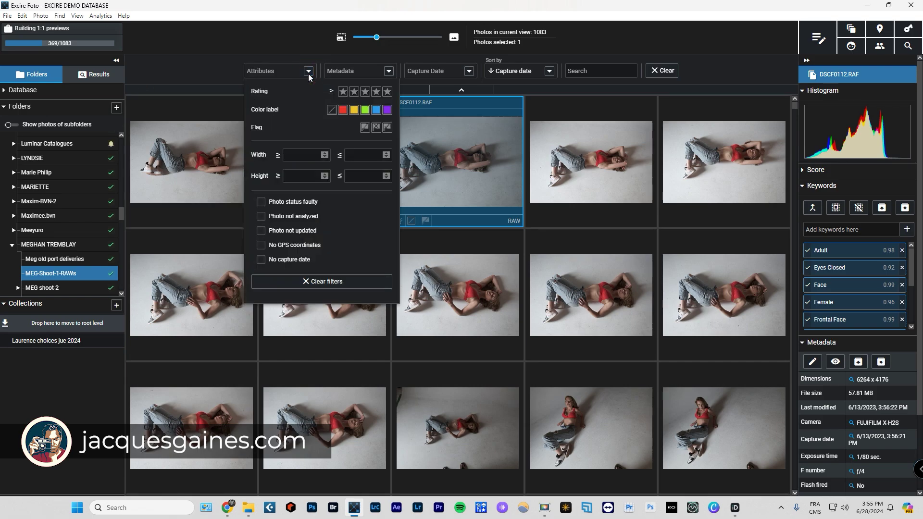
click(308, 74)
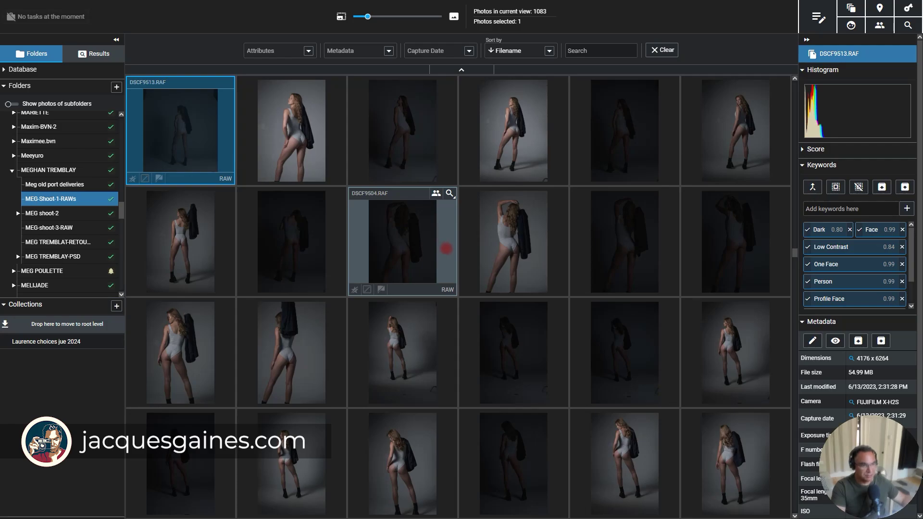
- Scroll the grid up to the seated studio shots and show the attribute filters
scroll(447, 249, up, 10)
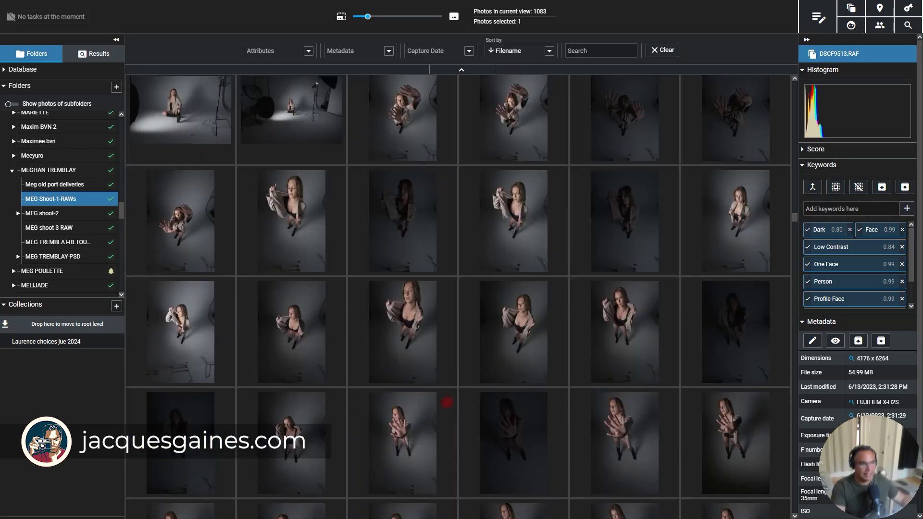
scroll(446, 402, up, 5)
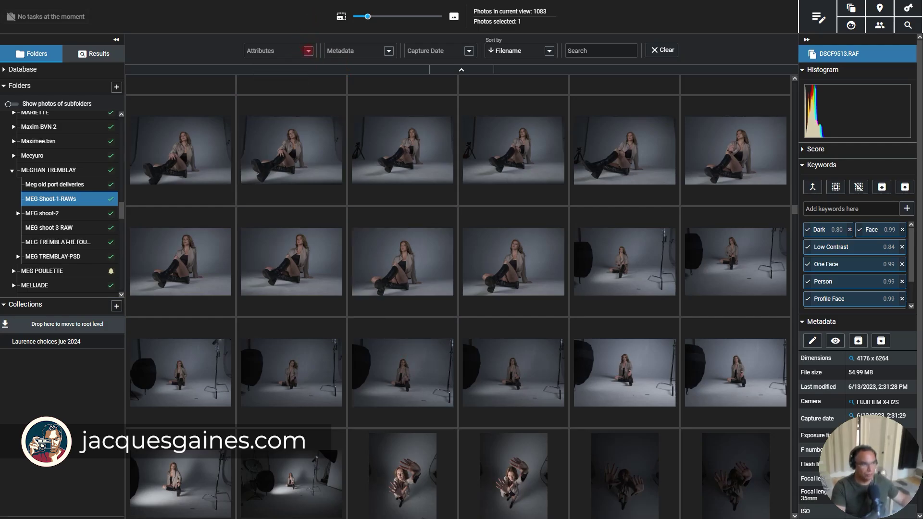
click(308, 51)
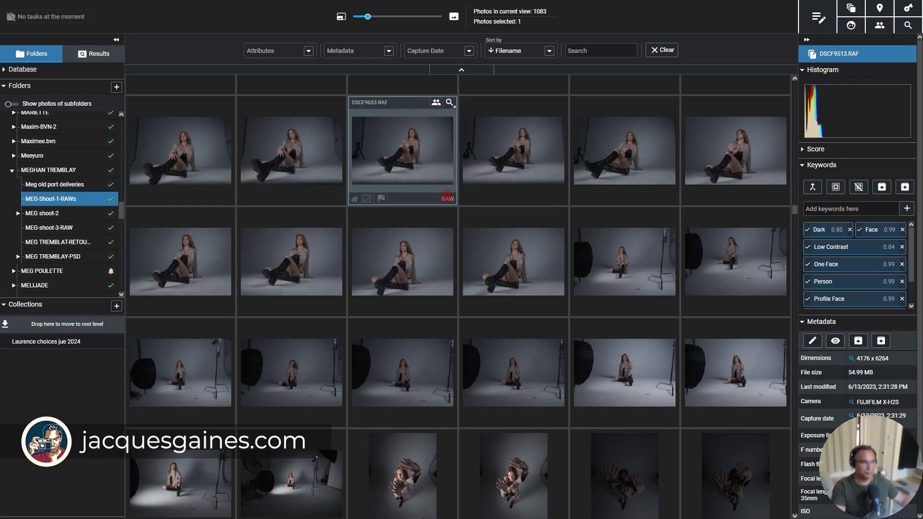
- Review the seated shots in the viewer, labelling DSCF9633, DSCF9632 and DSCF9625 red
double_click(396, 136)
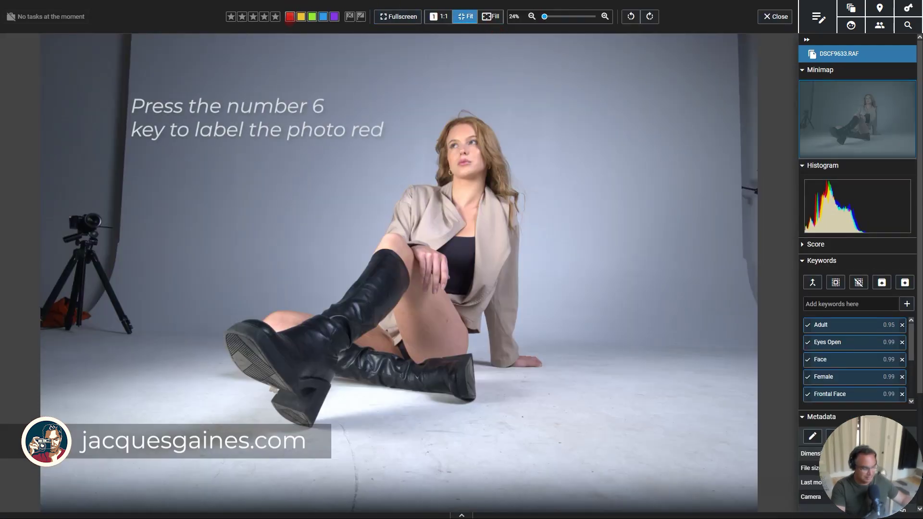
key(6)
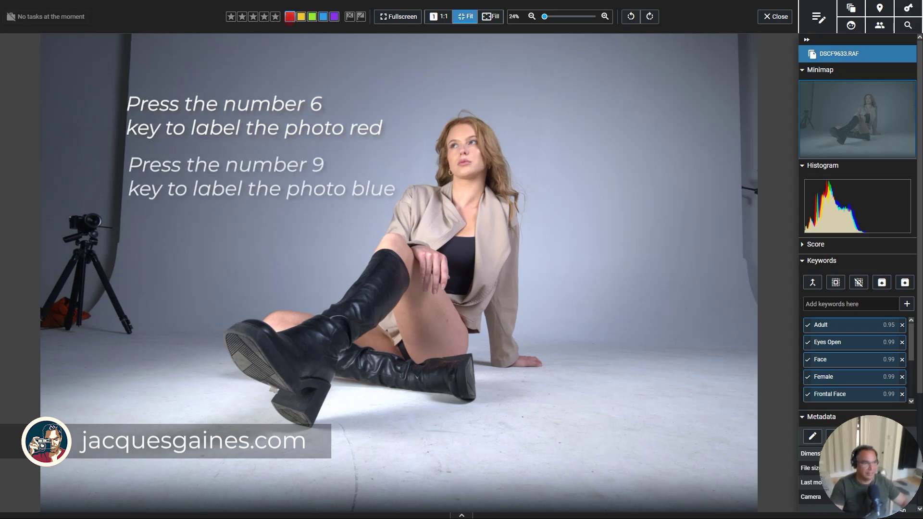
key(Right)
key(Right)
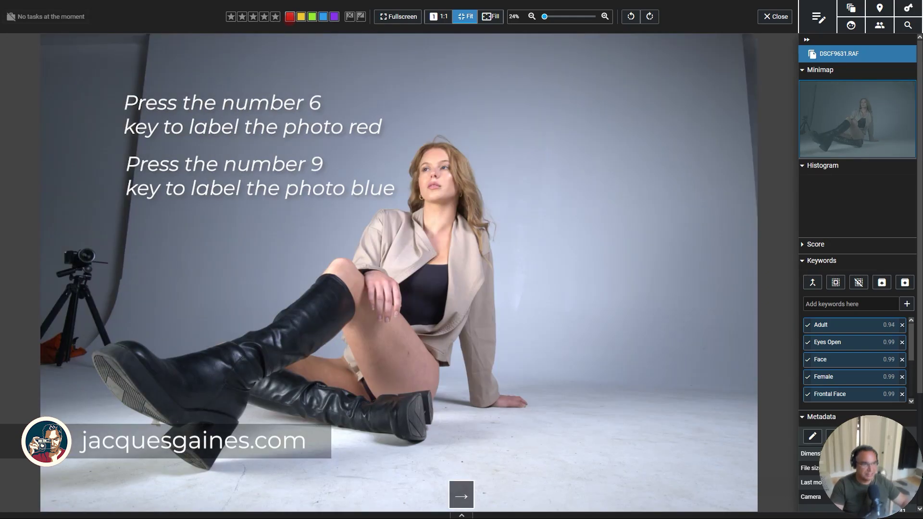
key(Right)
key(6)
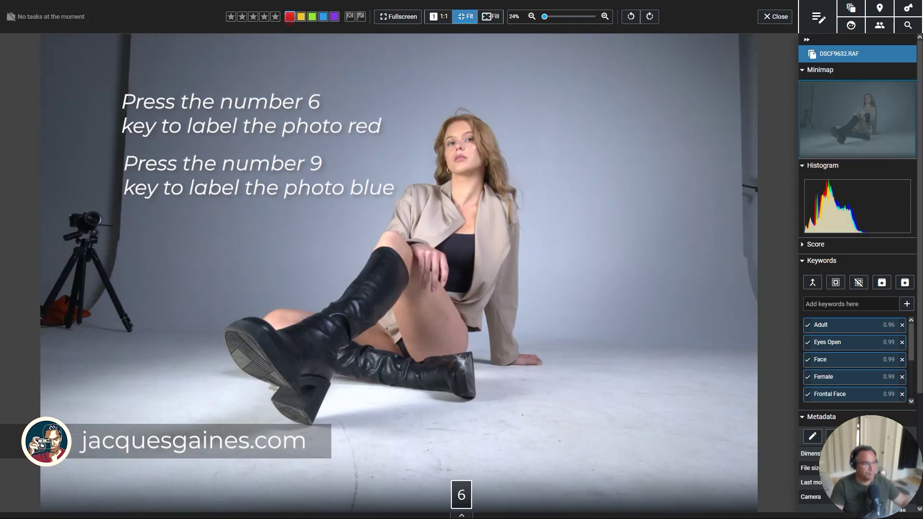
key(Right)
key(Right)
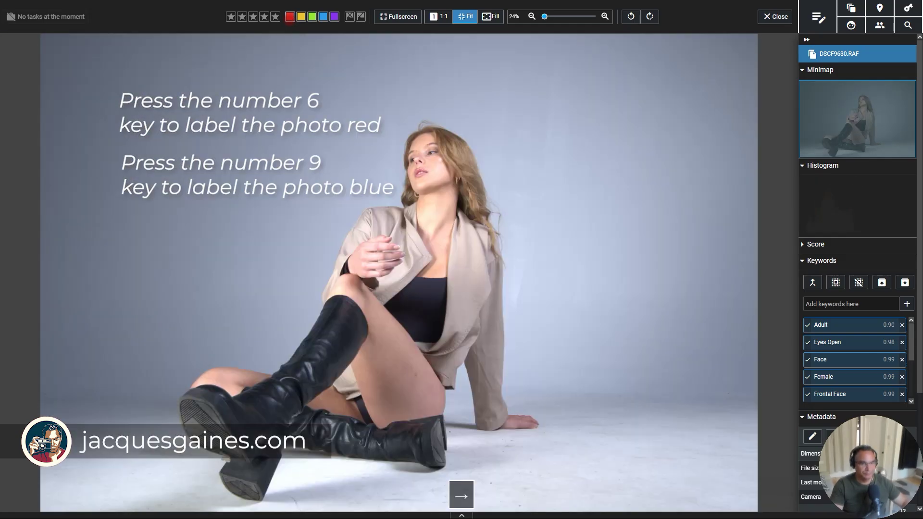
key(Right)
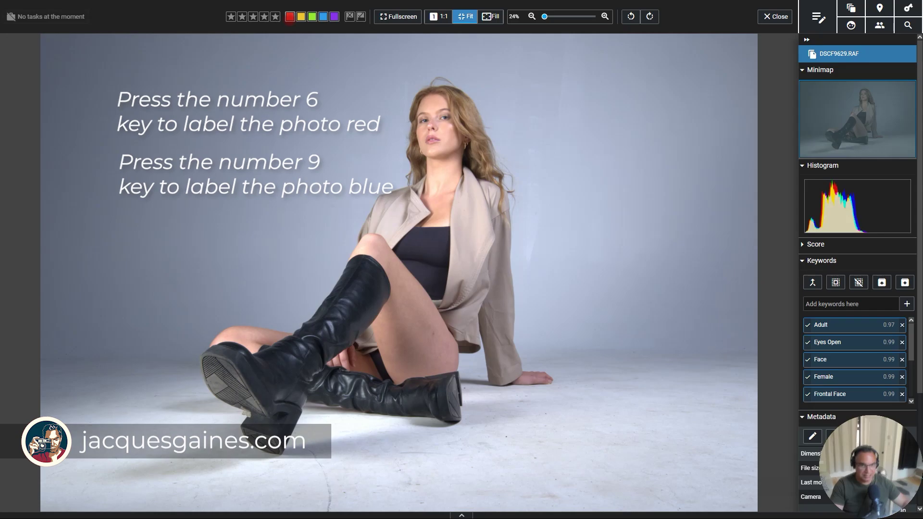
key(Right)
key(Right)
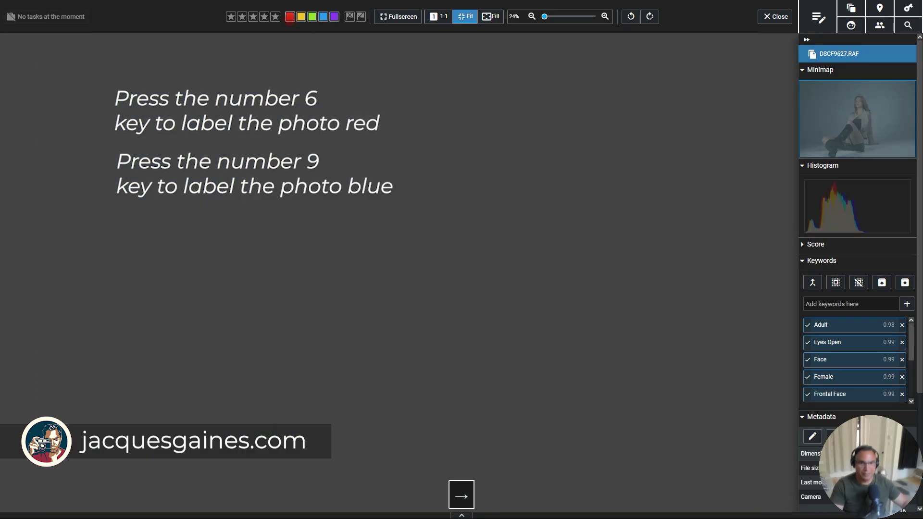
key(Right)
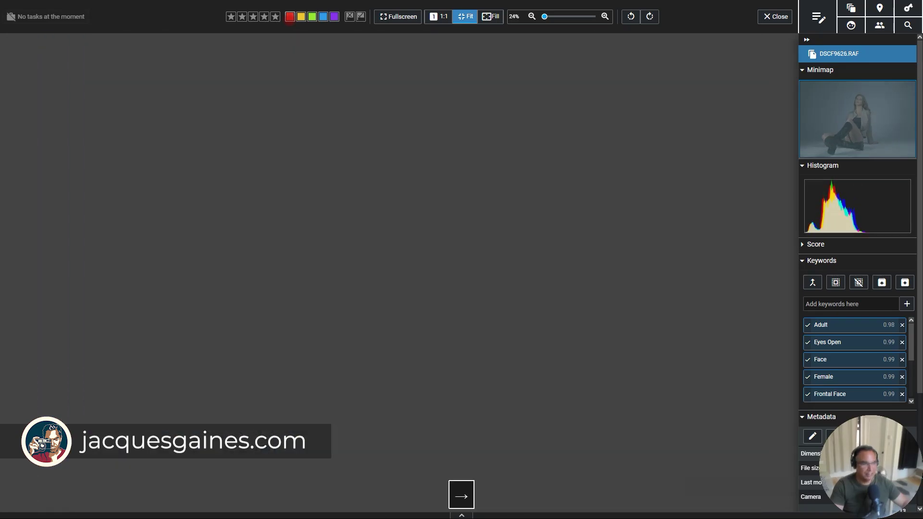
key(Right)
key(Right)
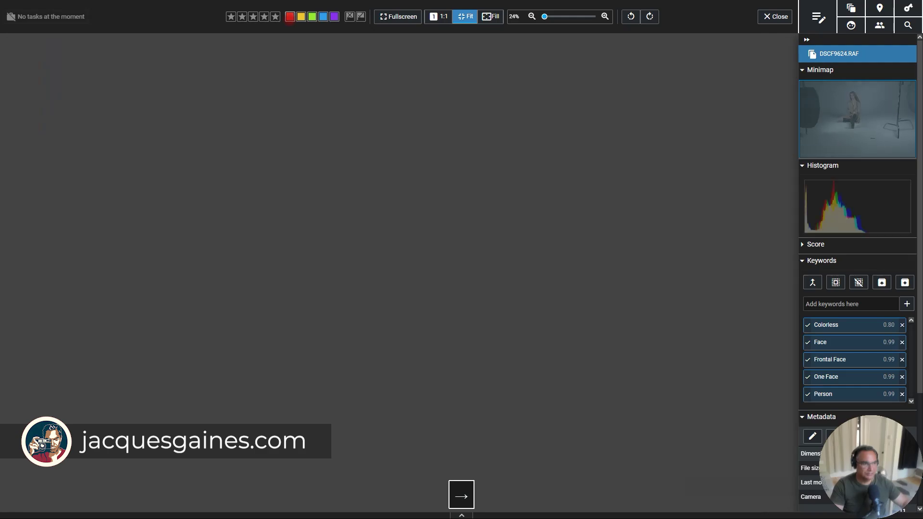
key(Left)
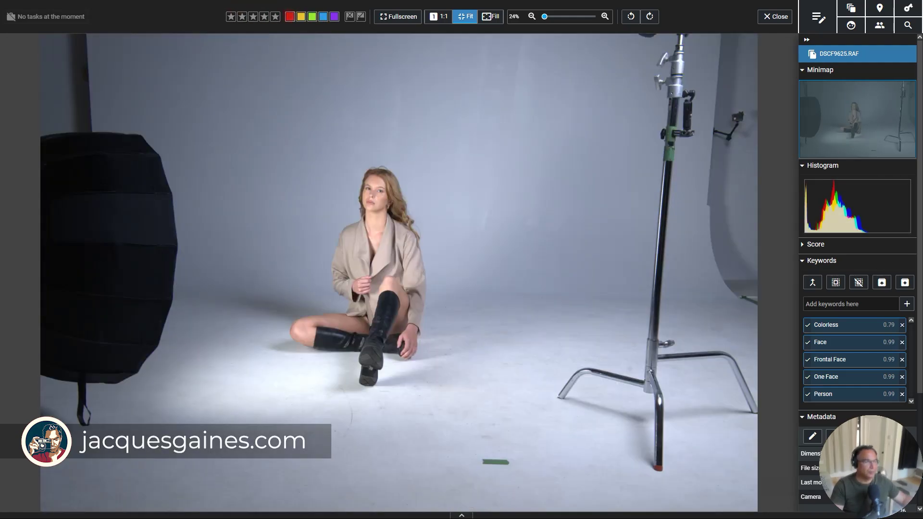
click(290, 16)
- Give DSCF9622 and DSCF9620 blue colour labels and return to the grid
key(Left)
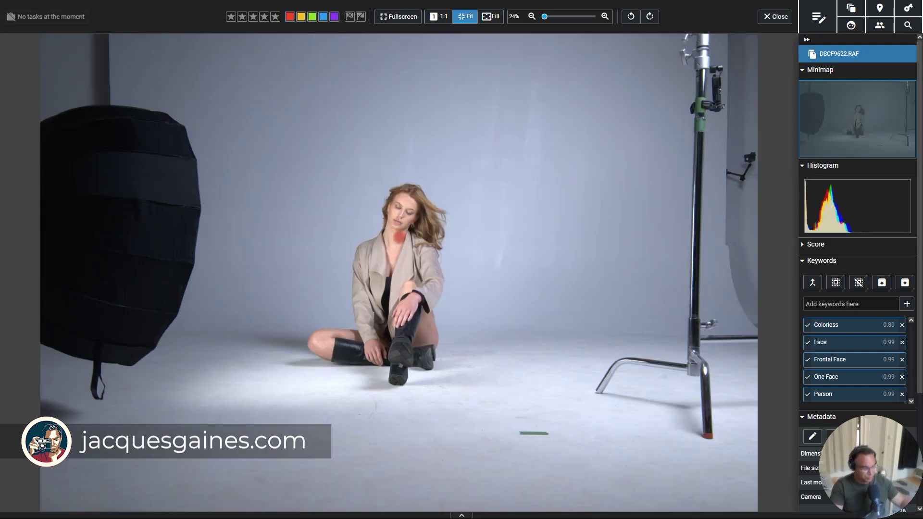
key(9)
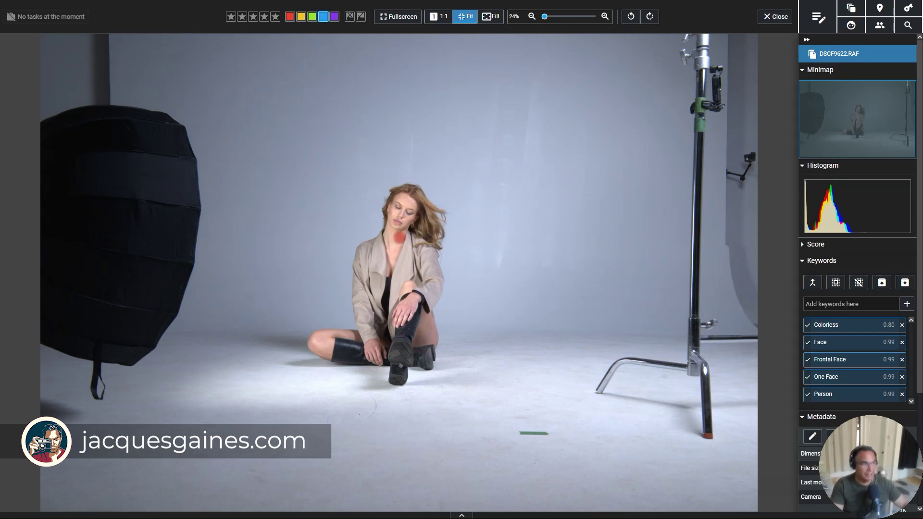
key(Left)
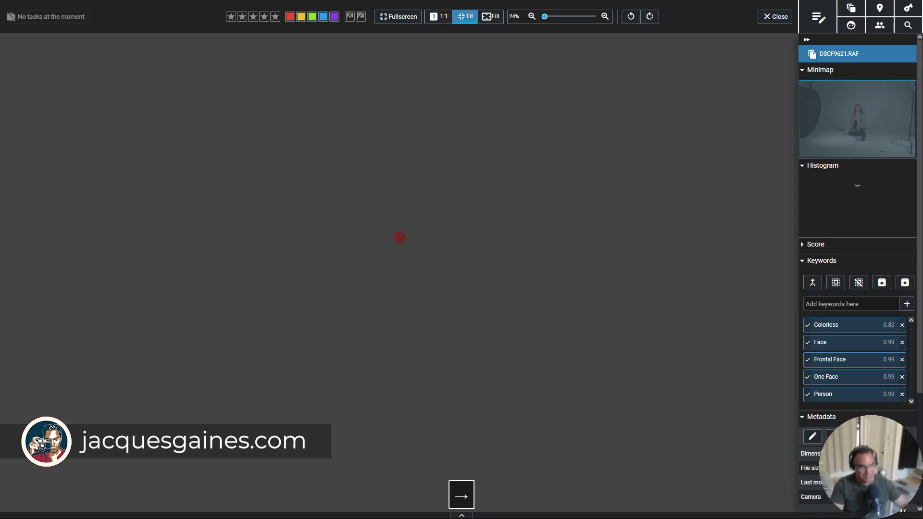
key(Left)
key(9)
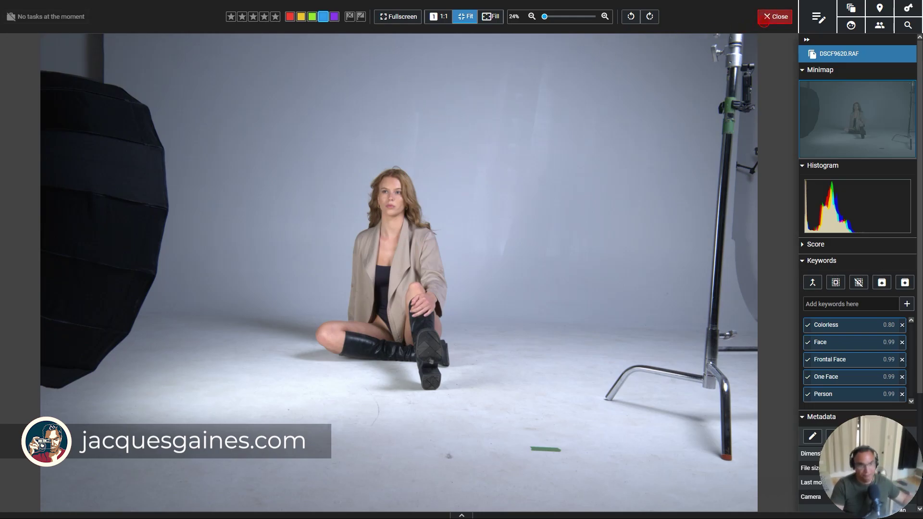
click(762, 18)
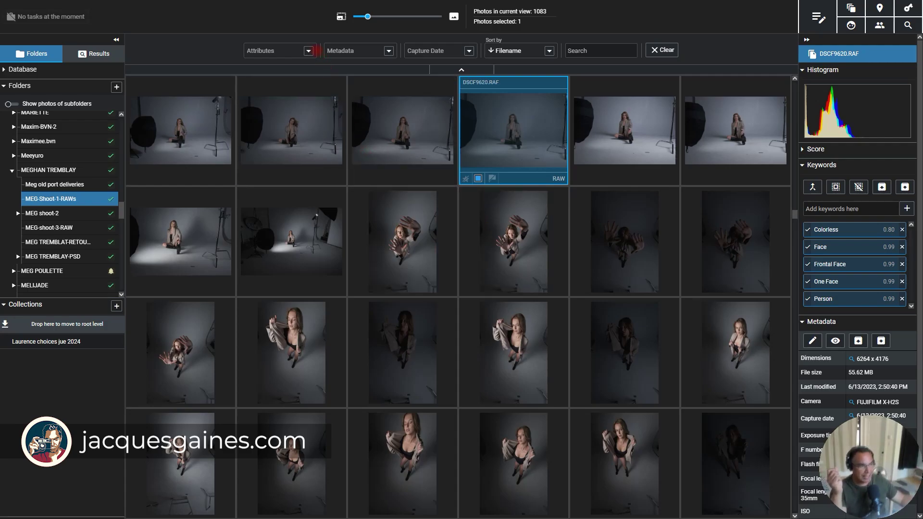
- Filter the grid to show only blue-labelled photos
click(308, 50)
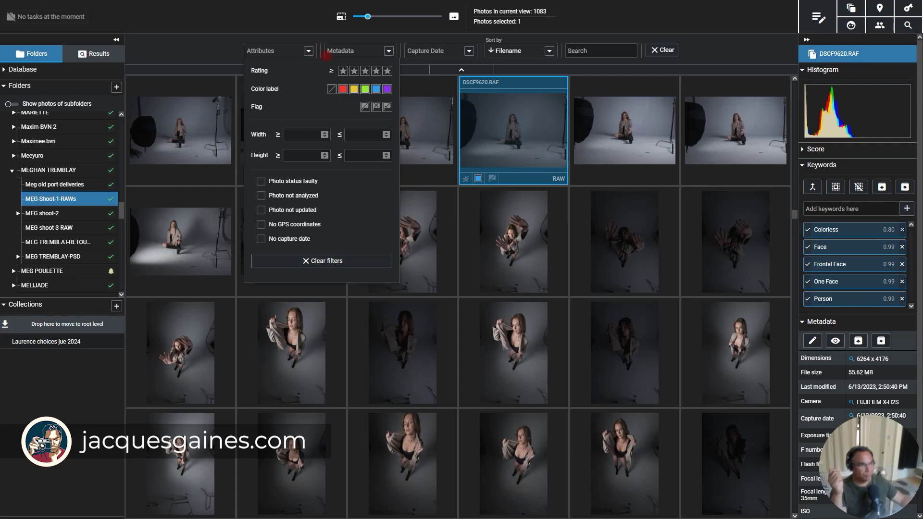
click(376, 89)
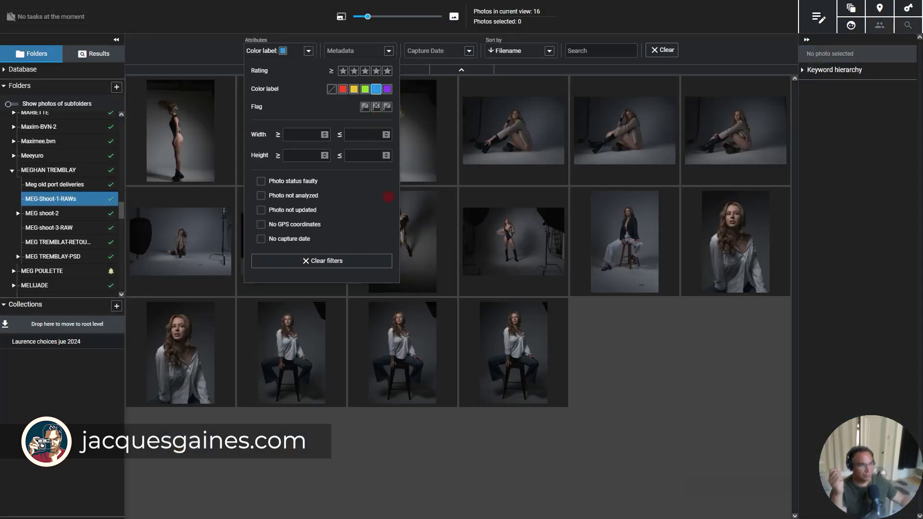
click(593, 409)
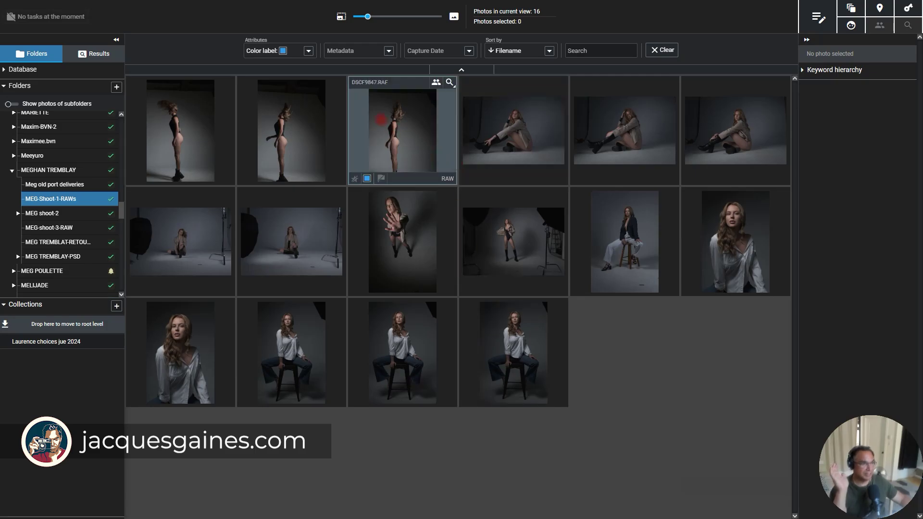
- Switch the colour label filter to red and close the filter options
click(309, 51)
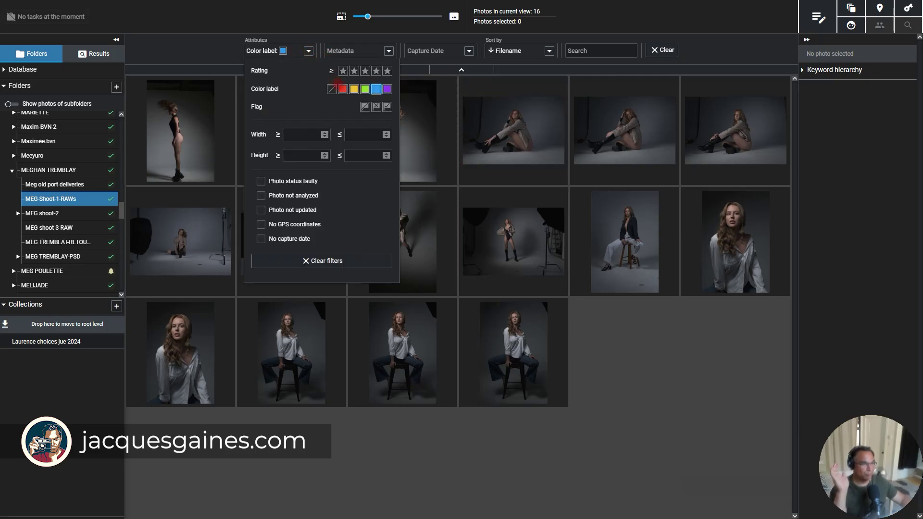
click(343, 89)
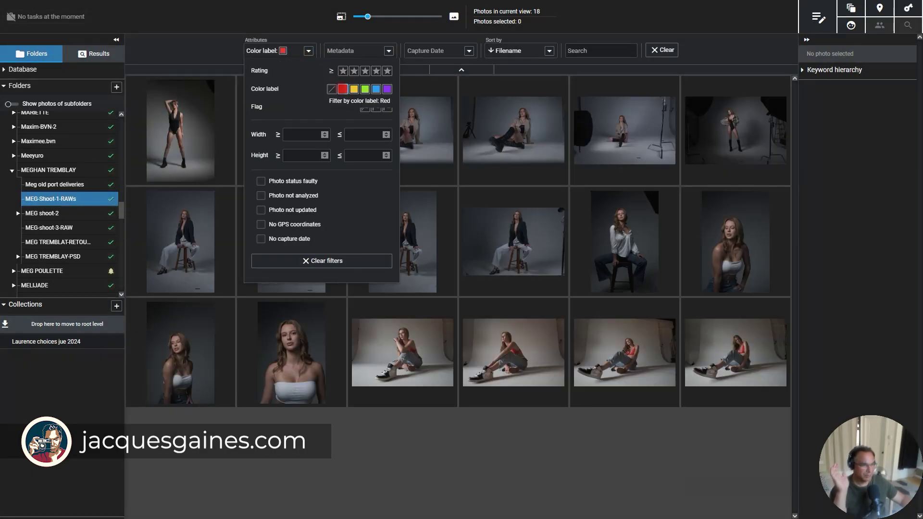
click(464, 449)
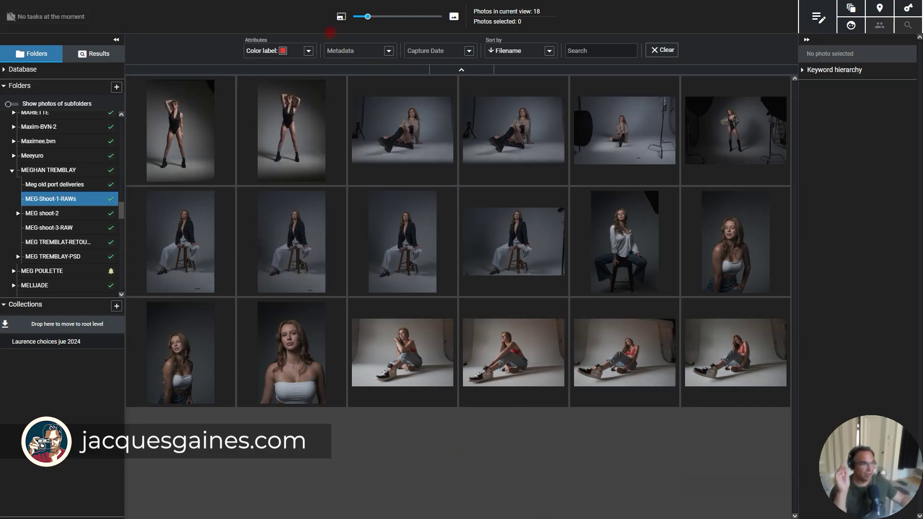
click(309, 50)
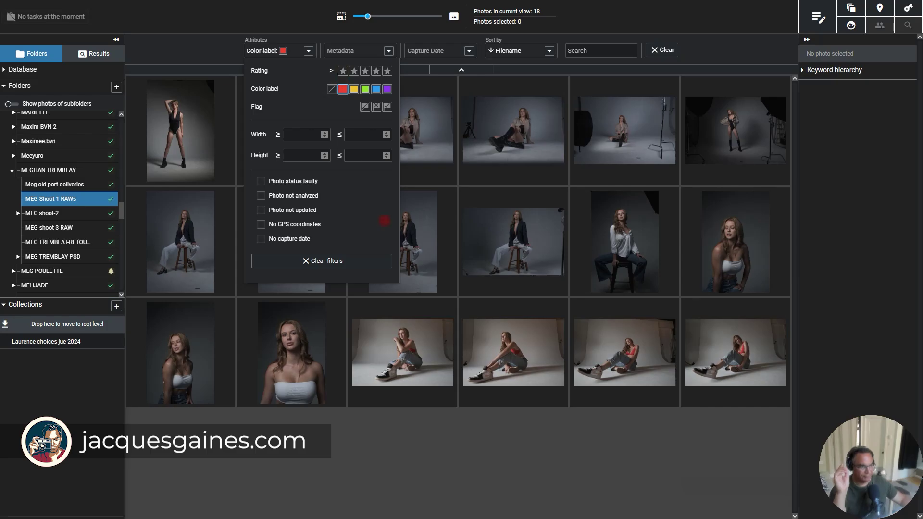
click(422, 444)
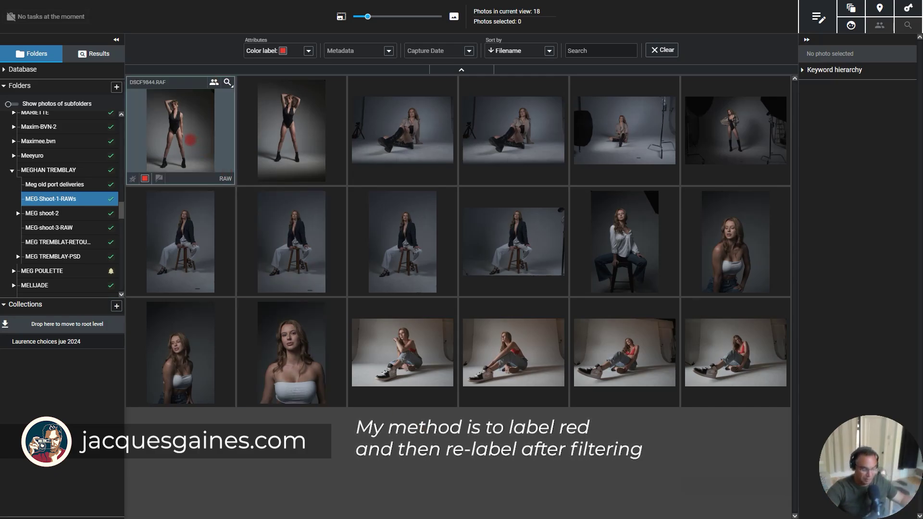
- Step through the red-labelled photos from DSCF9844.RAF and re-label DSCF9625.RAF blue
double_click(190, 140)
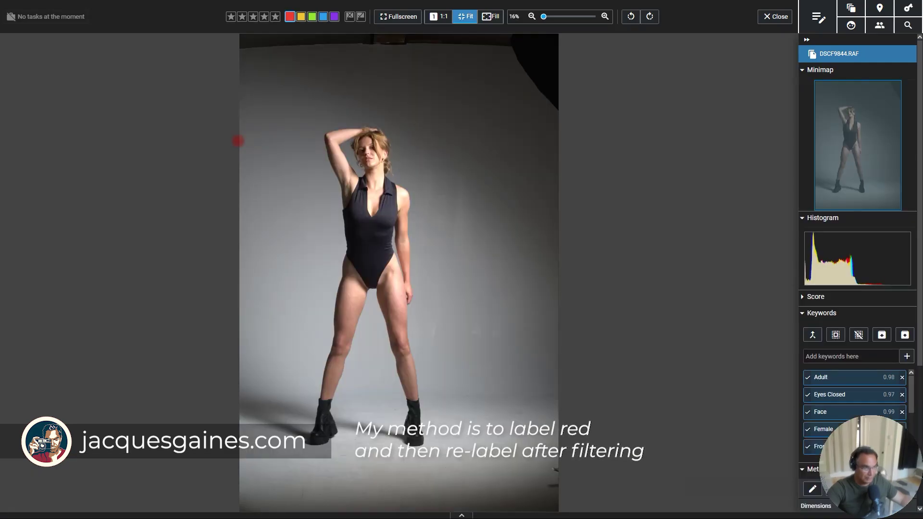
key(Right)
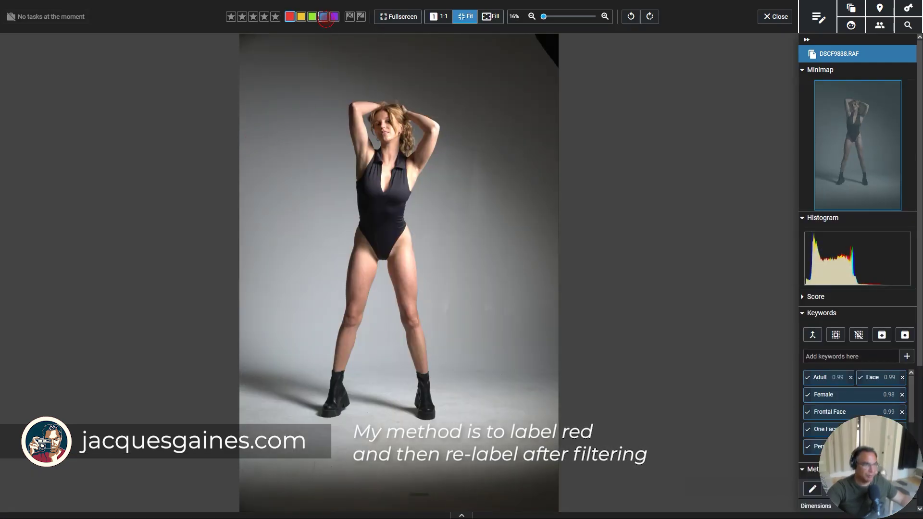
key(Right)
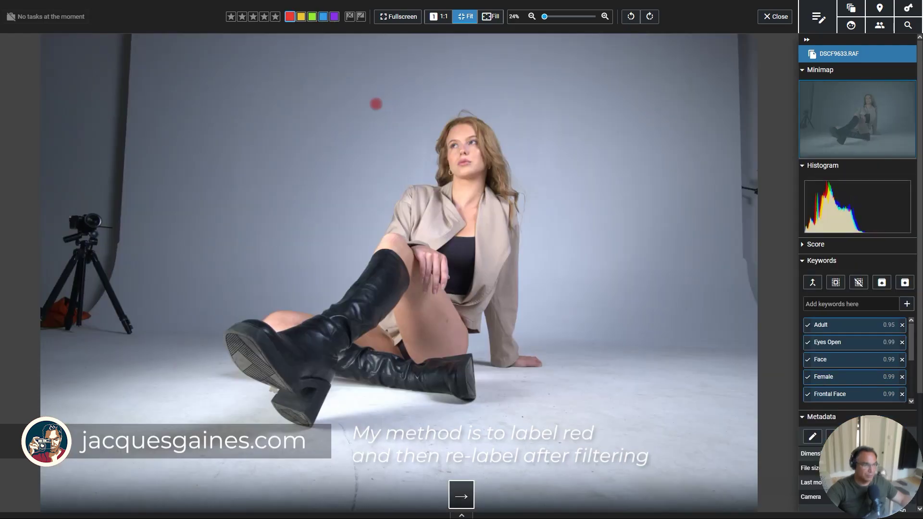
key(Left)
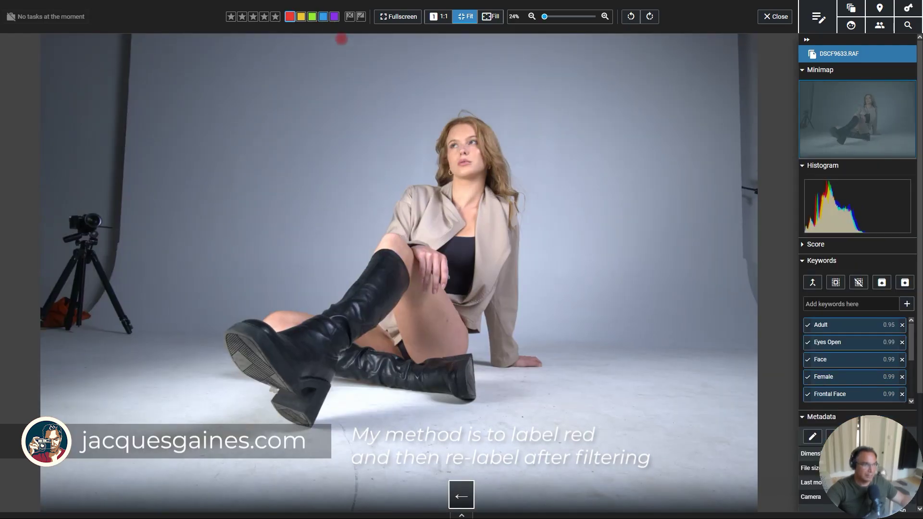
key(Right)
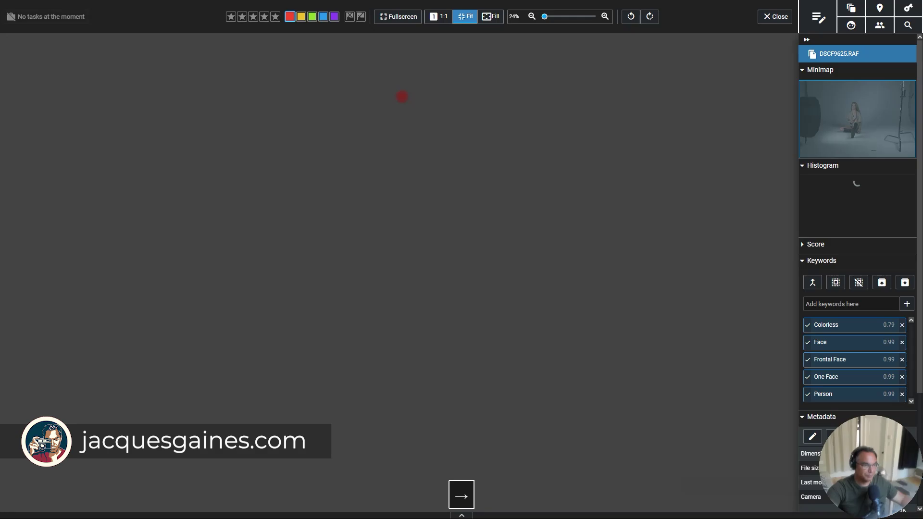
key(Right)
key(Right)
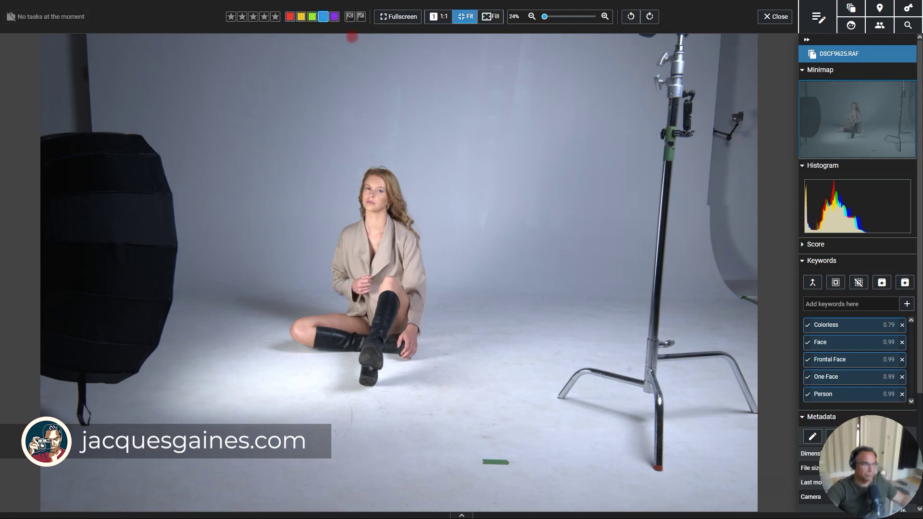
click(774, 15)
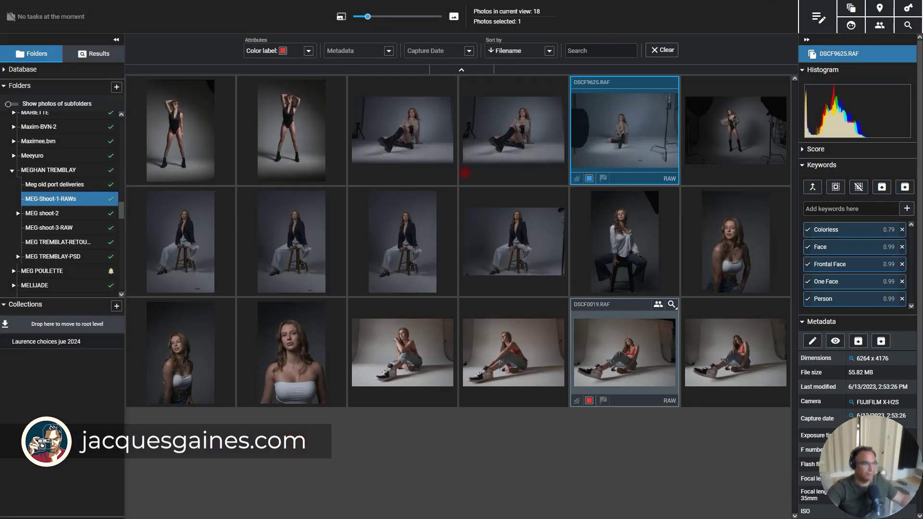
- Filter the grid to the blue colour label and check DSCF9620.RAF at full size
click(308, 51)
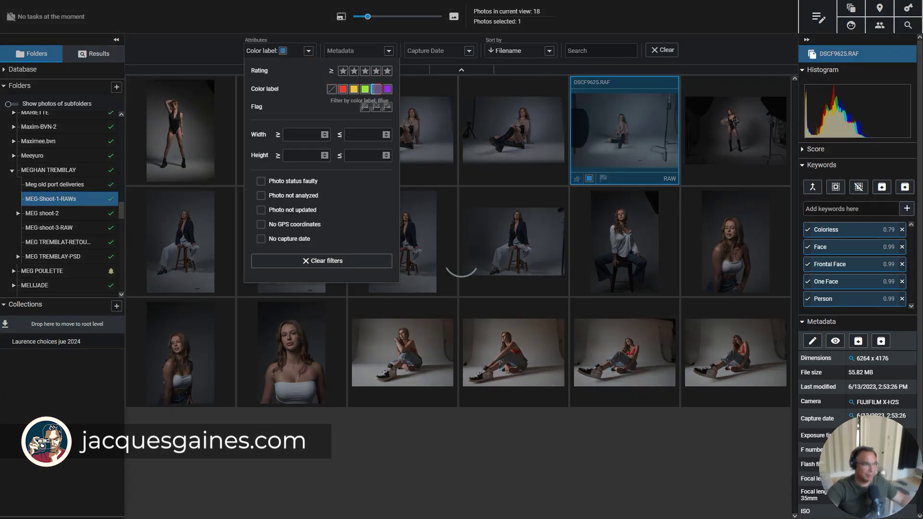
click(376, 89)
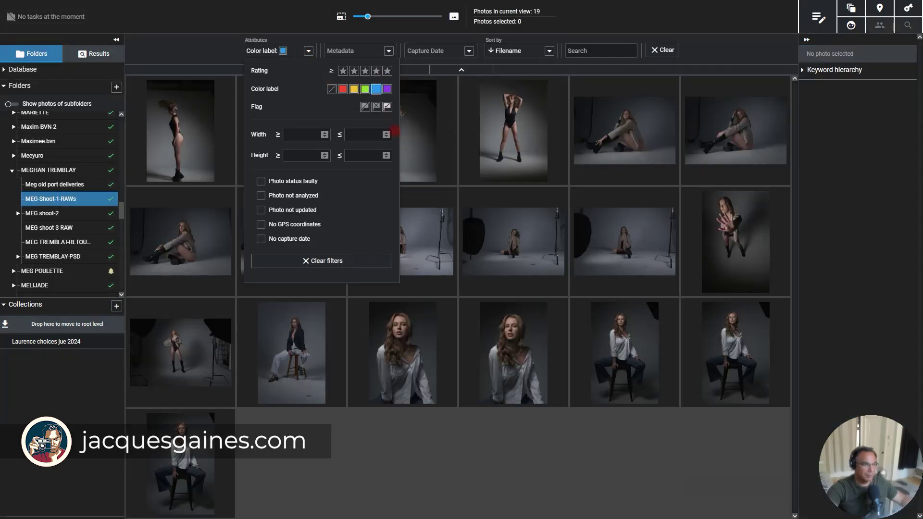
click(397, 409)
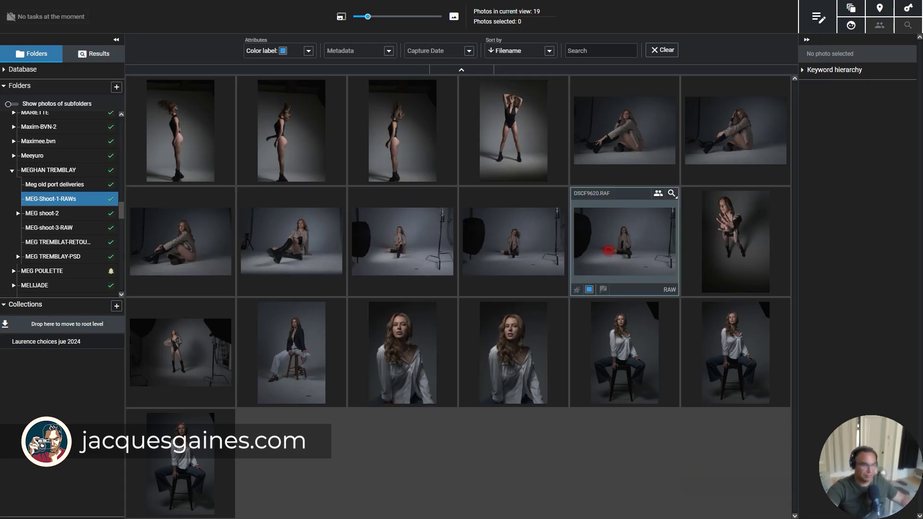
double_click(608, 250)
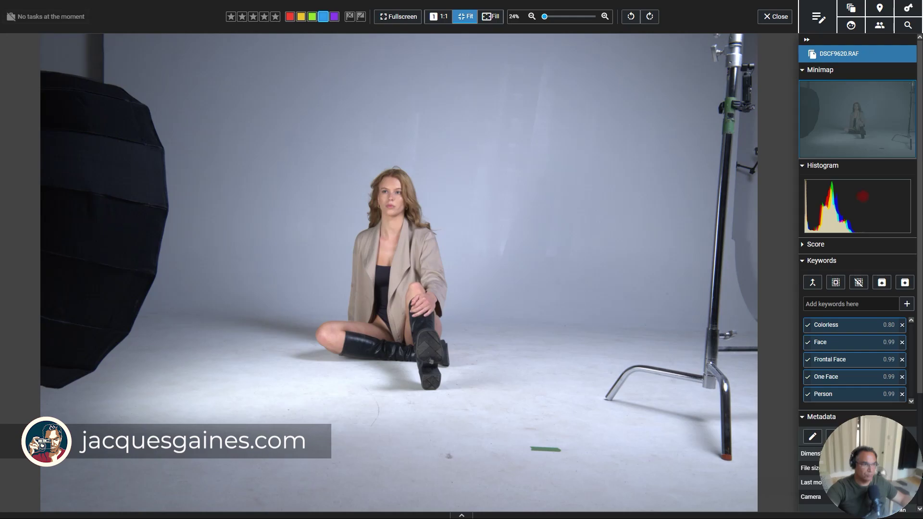
click(775, 17)
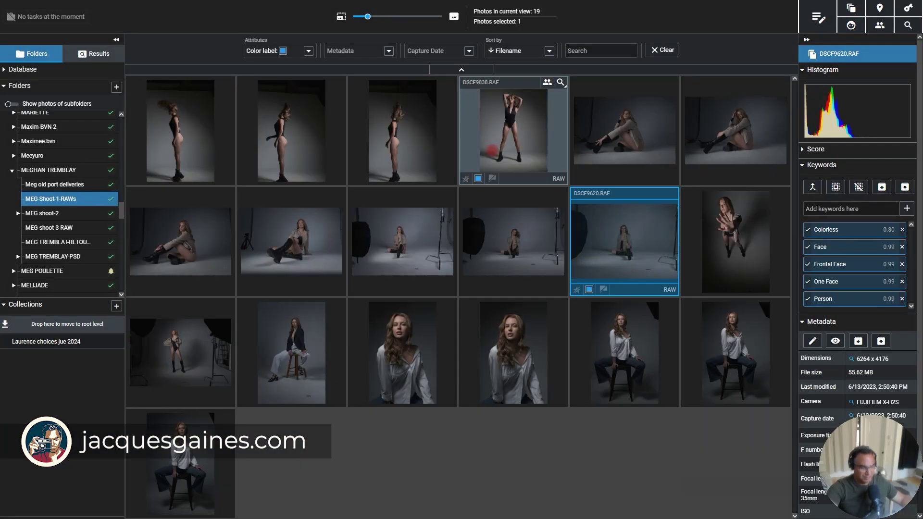